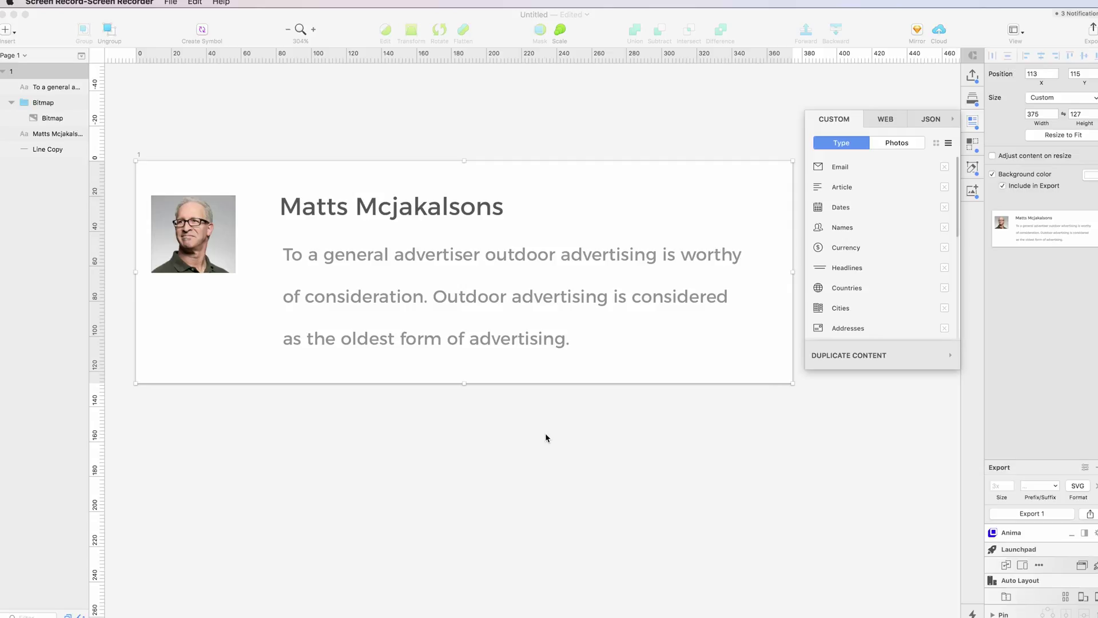
- Focus the Sketch document and select artboard '1', the profile card
left_click(545, 437)
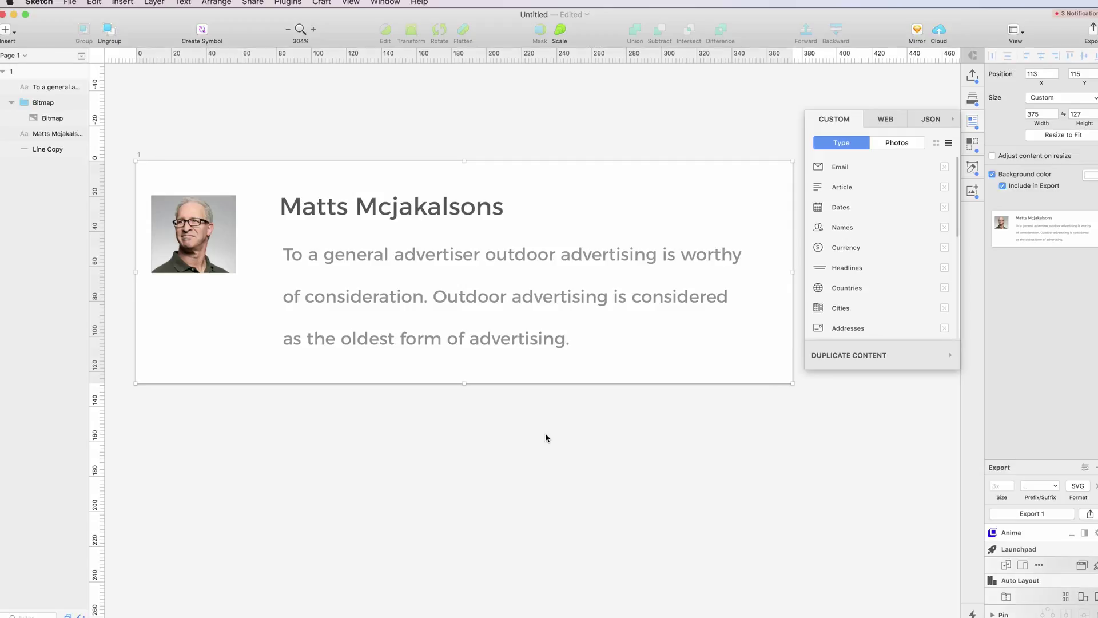
left_click(139, 153)
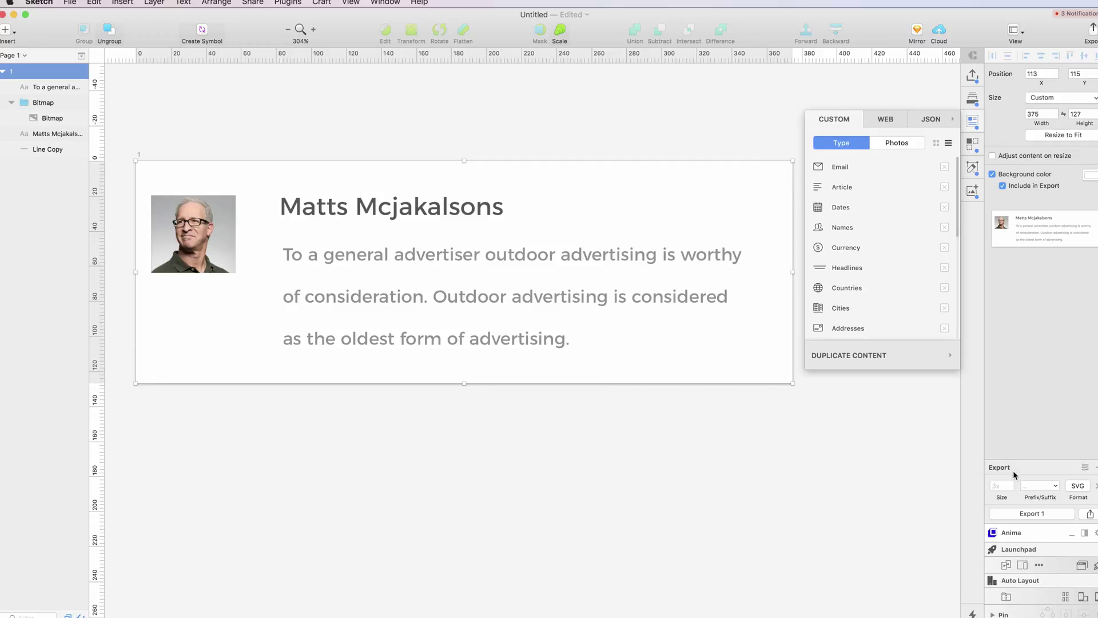
left_click(1078, 485)
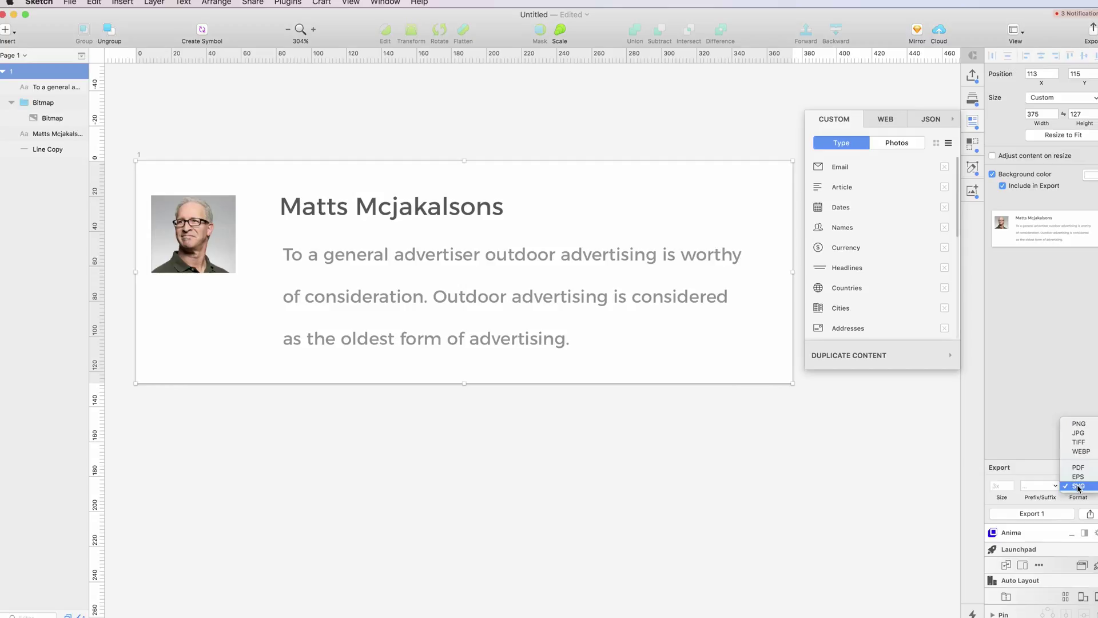
left_click(1077, 487)
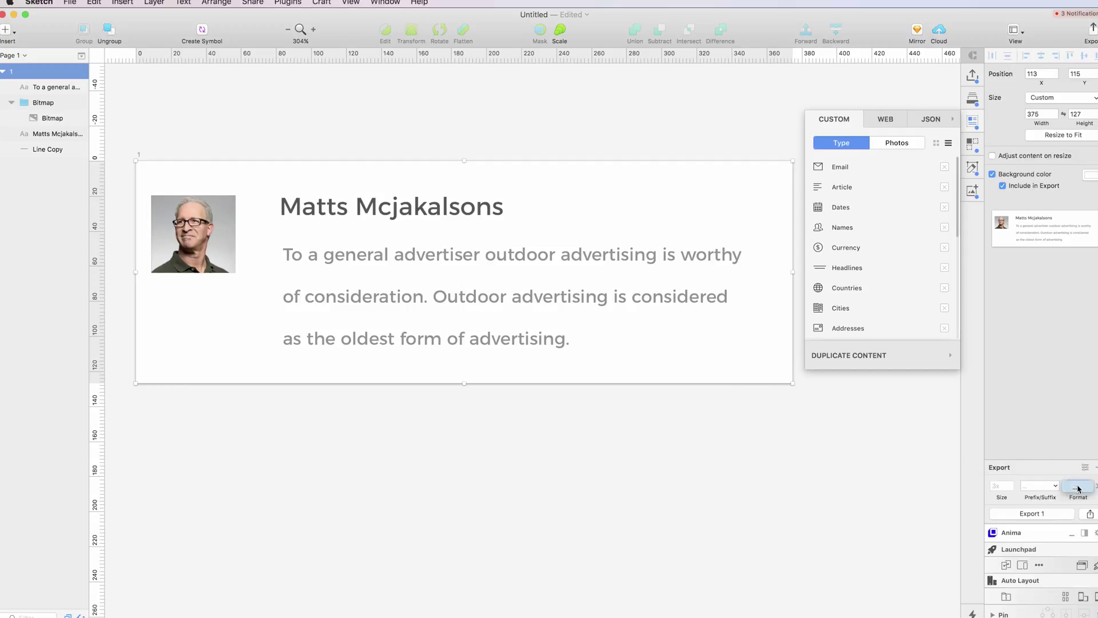
left_click(1033, 514)
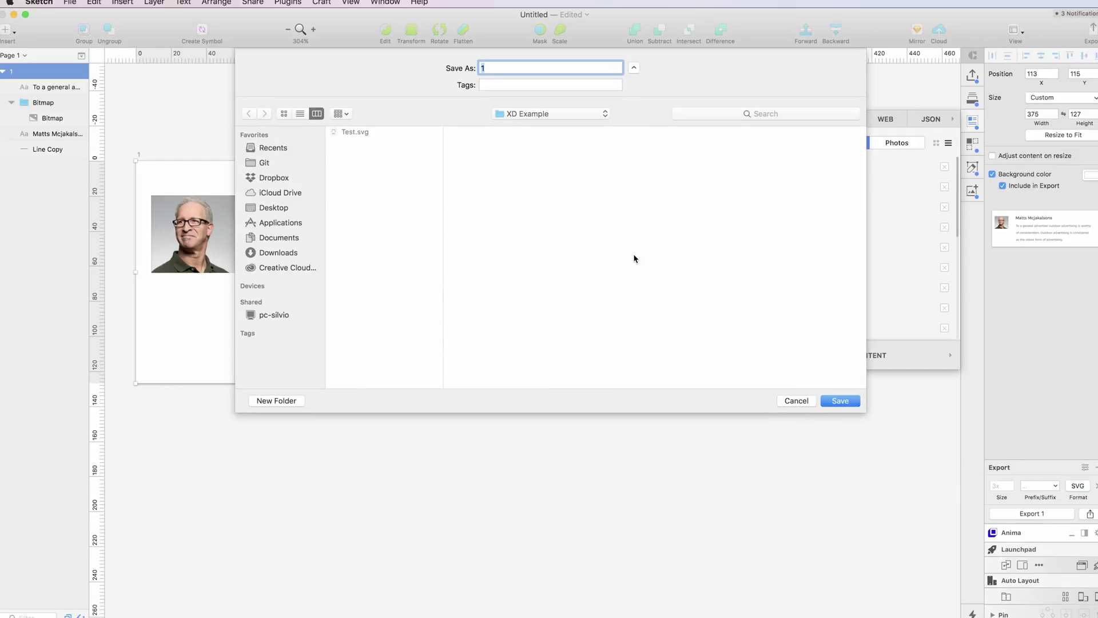
type("Test 2")
- Save the card export as Test 2.svg, then delete the old card group in XD
key("Return")
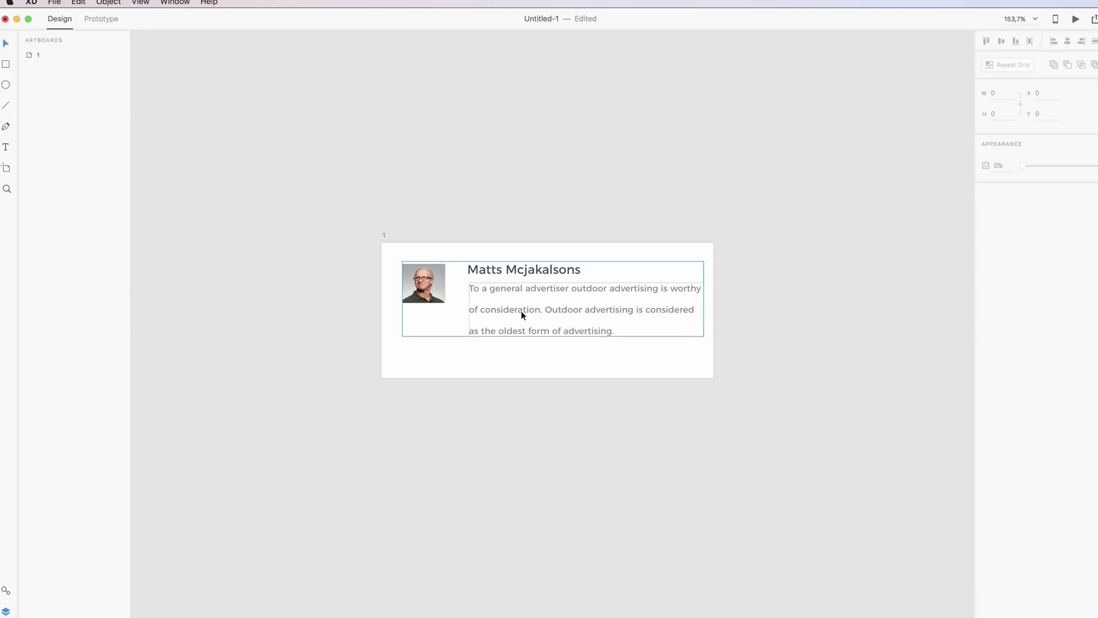
left_click(521, 311)
key("Delete")
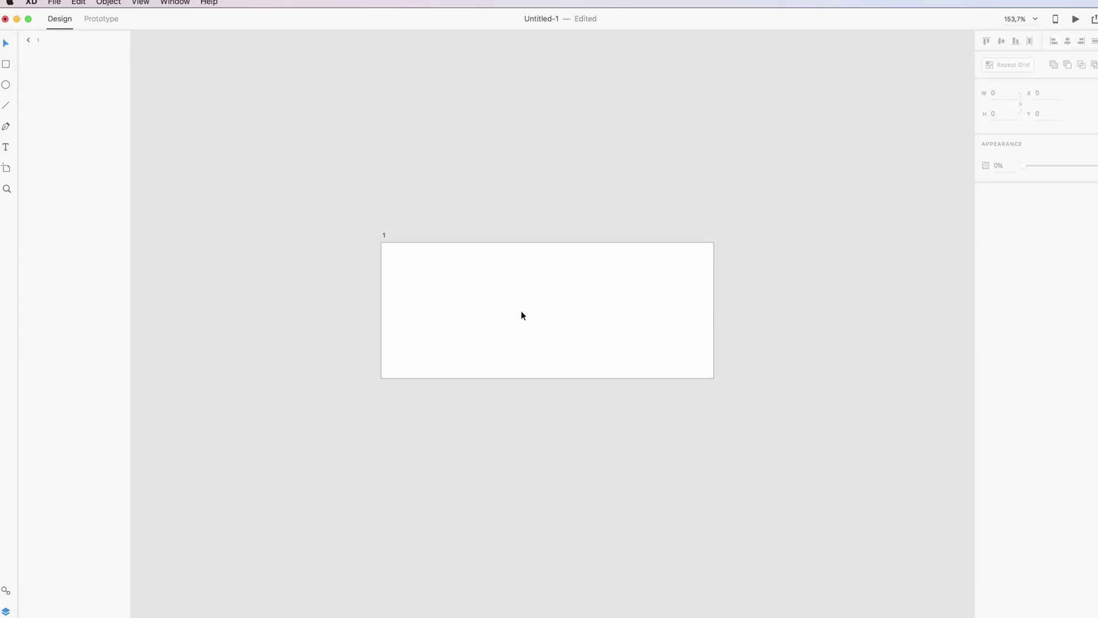
- Drag Test 2.svg from Finder onto the Adobe XD artboard
key("super+Tab")
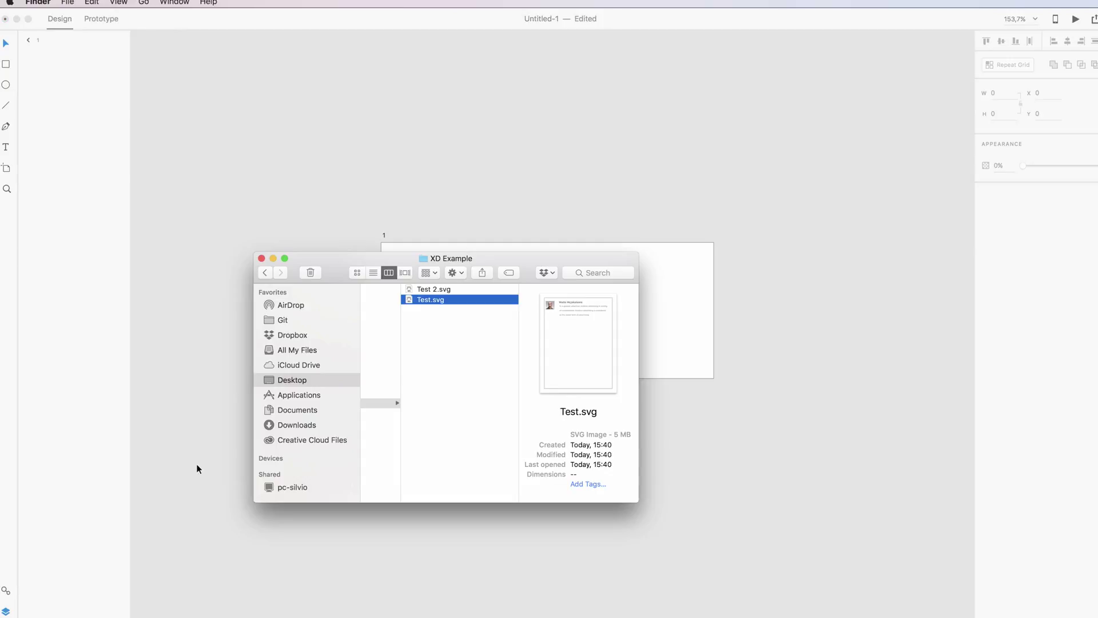
left_click(413, 290)
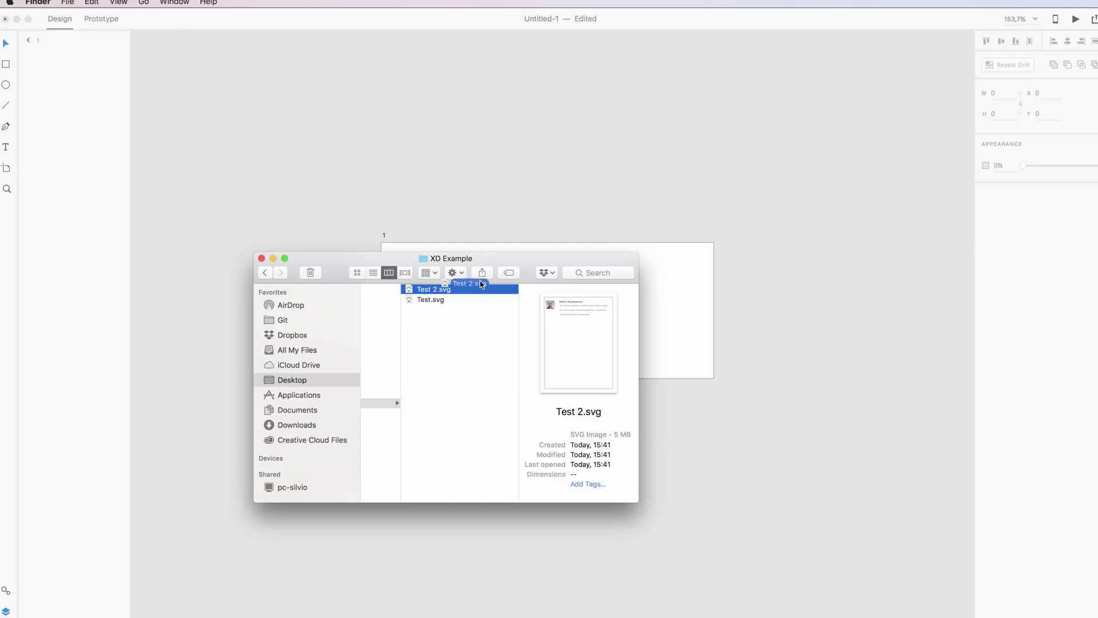
left_click_drag(424, 292, 683, 282)
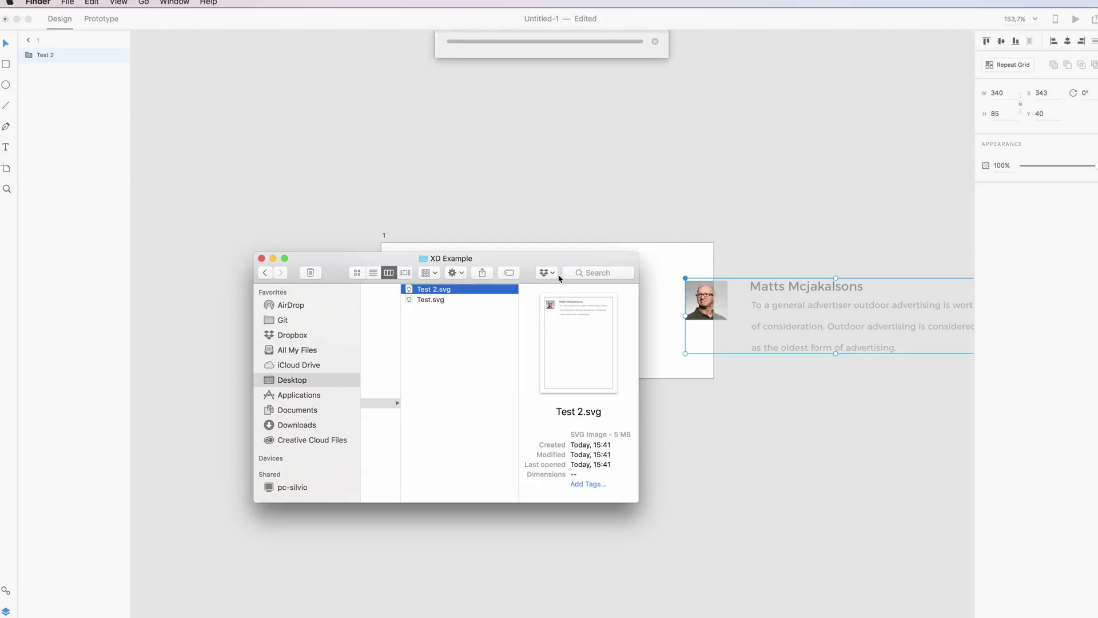
- Position the imported profile card inside the artboard near its left edge
left_click(686, 266)
left_click_drag(708, 295, 427, 285)
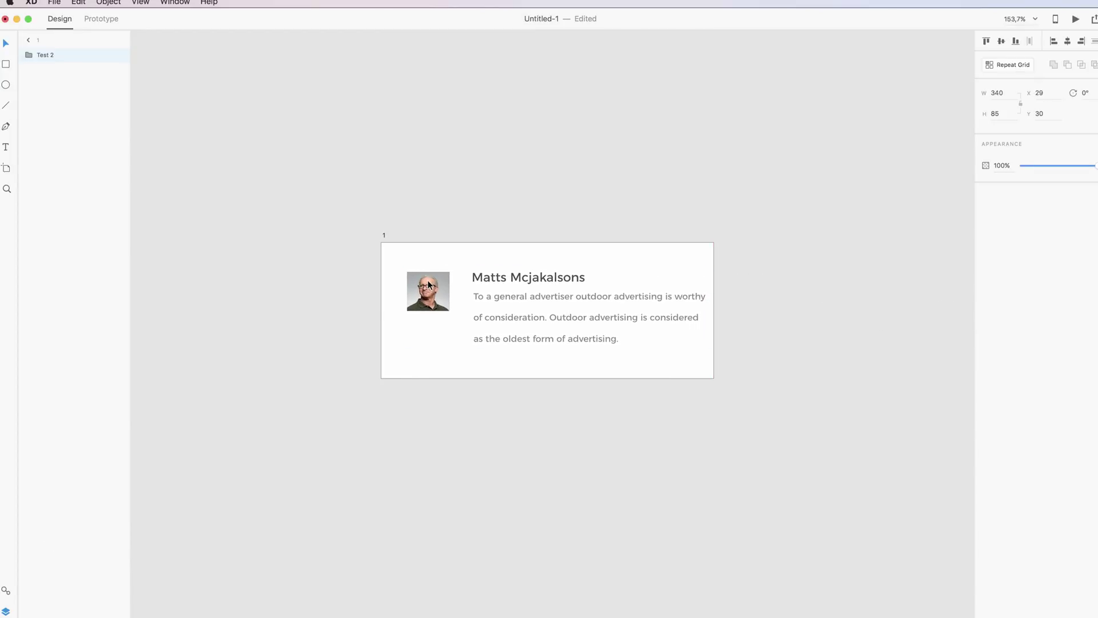
left_click_drag(537, 277, 526, 276)
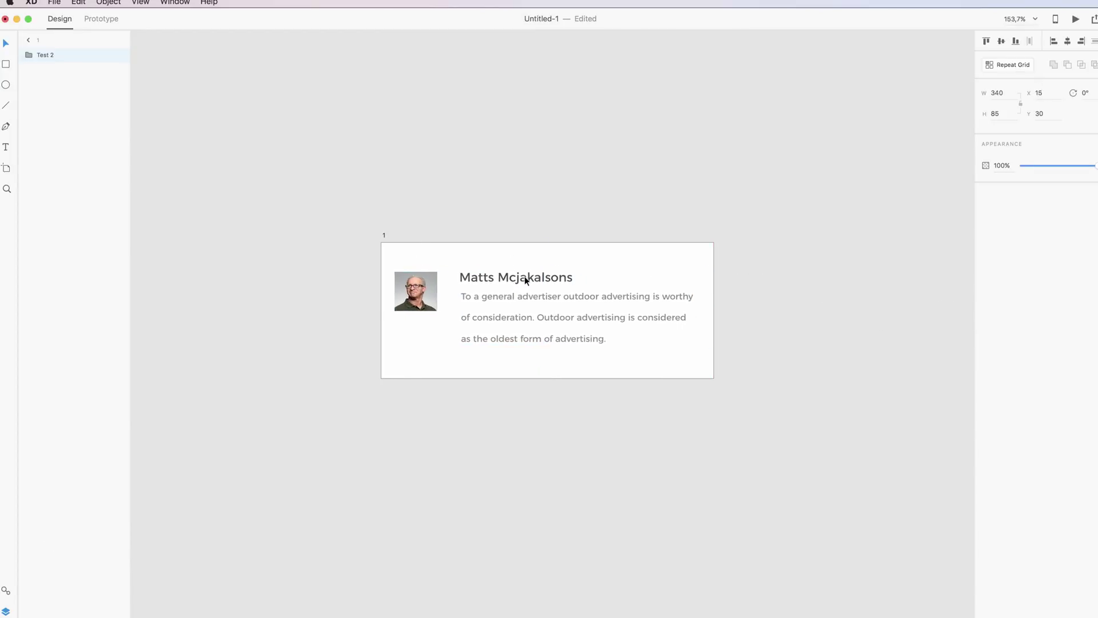
double_click(515, 278)
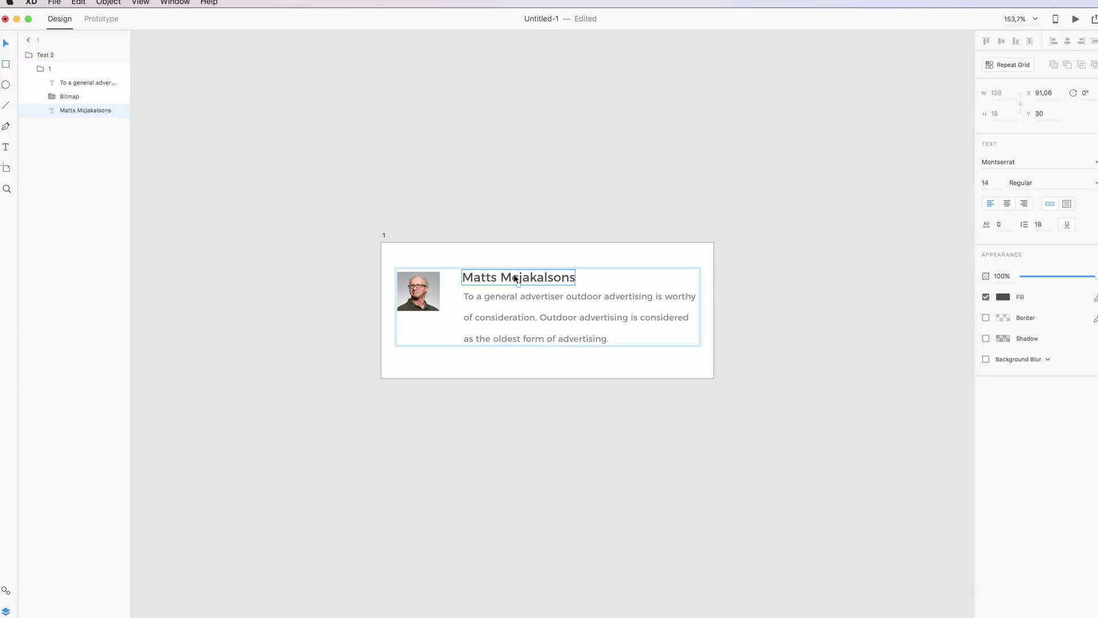
triple_click(536, 310)
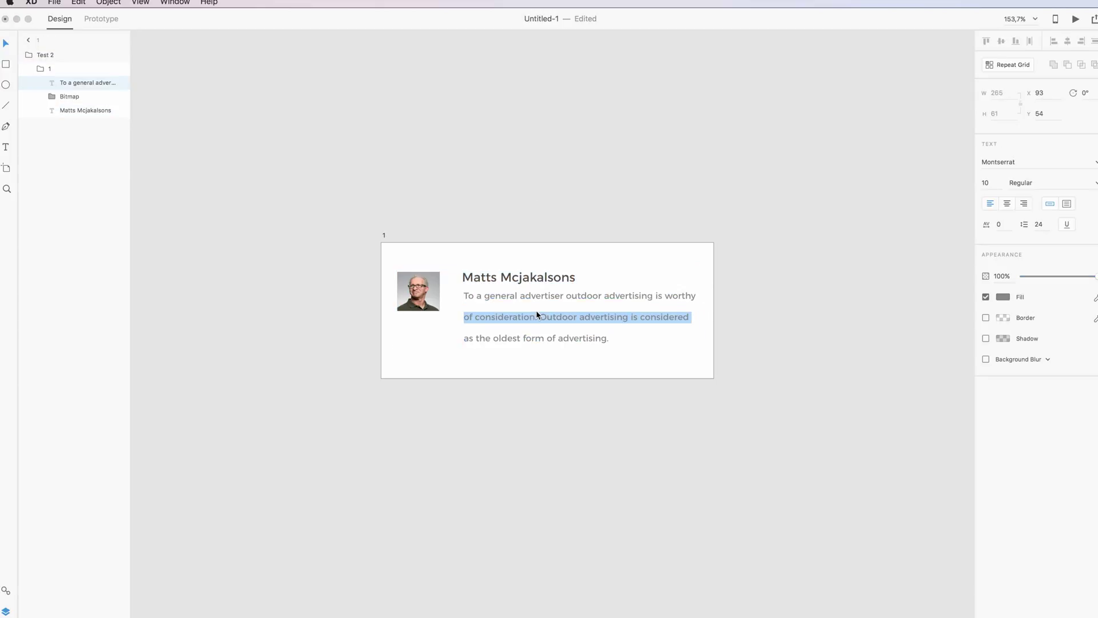
left_click(566, 317)
key("BackSpace")
key("Escape")
left_click(405, 278)
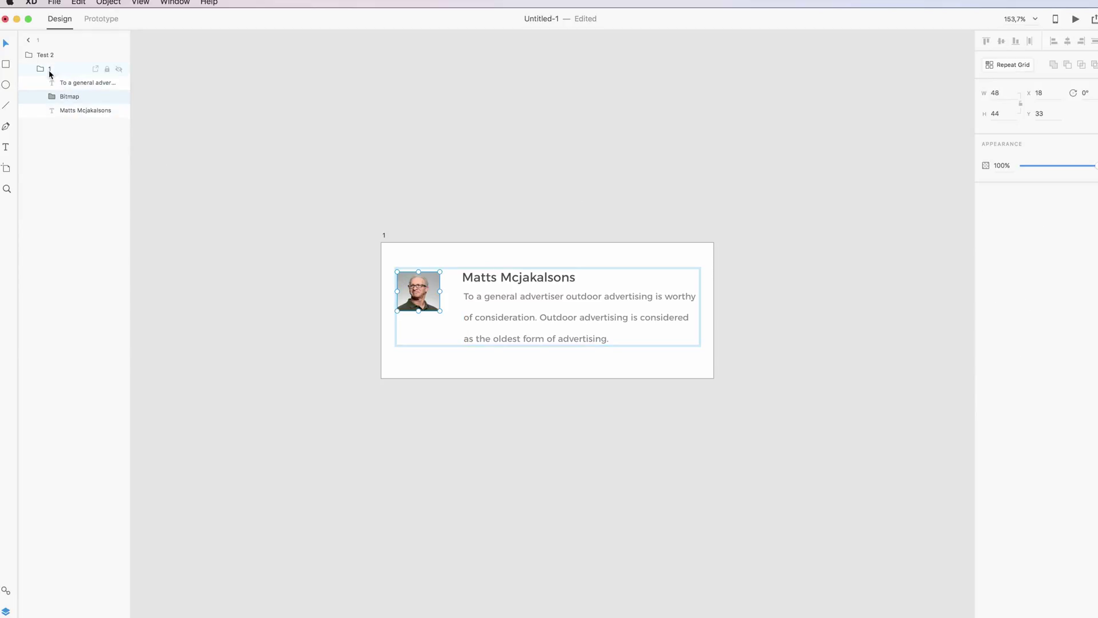
left_click(375, 191)
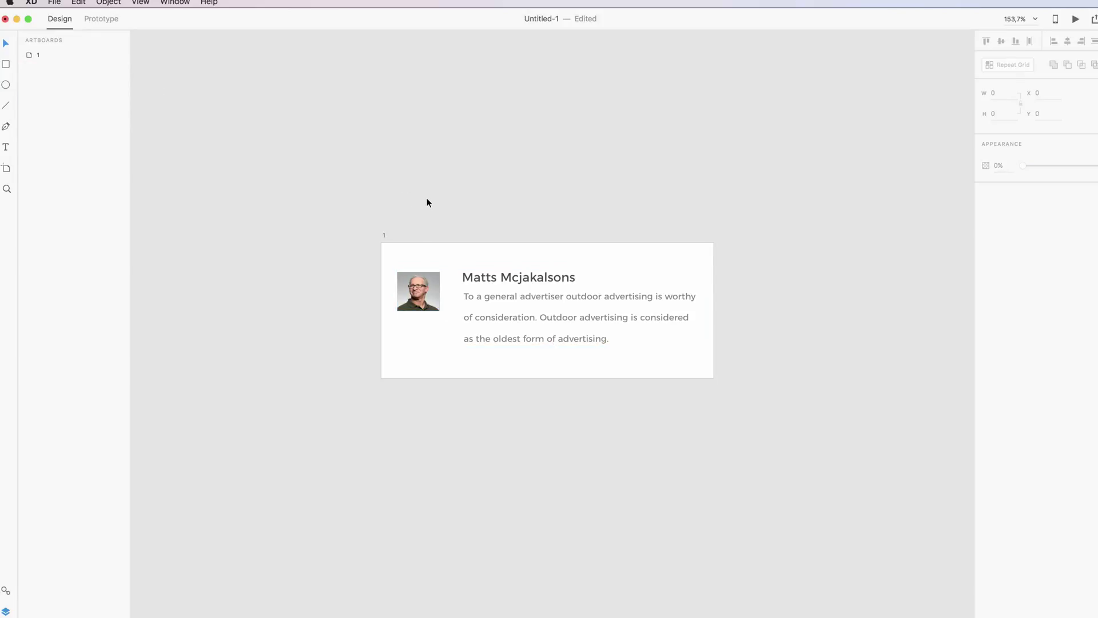